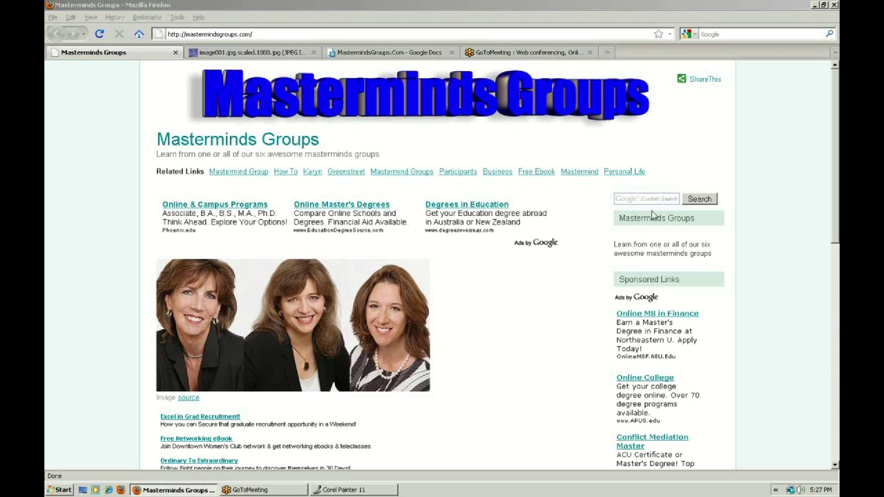
Draw freehand lines around the Masterminds Groups title banner at the head of the web page
{"action": "mouse_move", "coordinate": [176, 70]}
{"action": "left_mouse_down"}
{"action": "mouse_move", "coordinate": [181, 119]}
{"action": "mouse_move", "coordinate": [464, 132]}
{"action": "mouse_move", "coordinate": [619, 126]}
{"action": "left_mouse_up"}
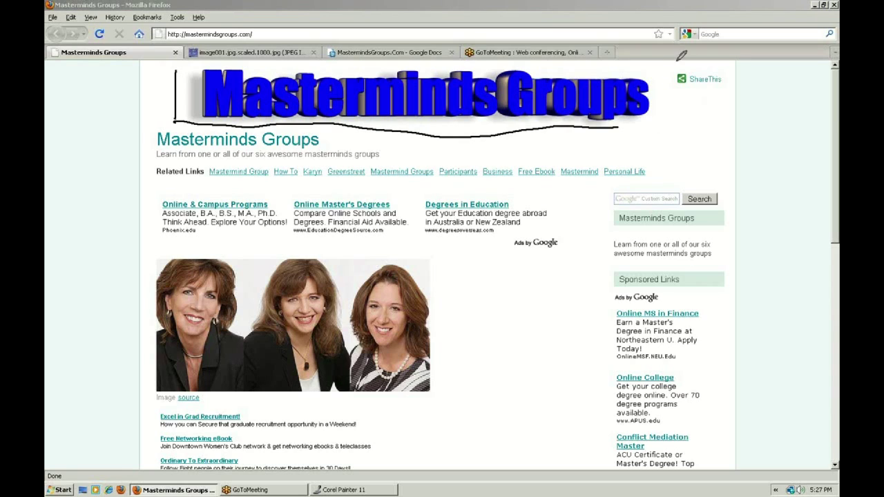
{"action": "mouse_move", "coordinate": [687, 63]}
{"action": "left_mouse_down"}
{"action": "mouse_move", "coordinate": [345, 66]}
{"action": "mouse_move", "coordinate": [246, 119]}
{"action": "mouse_move", "coordinate": [563, 128]}
{"action": "mouse_move", "coordinate": [443, 47]}
{"action": "mouse_move", "coordinate": [207, 117]}
{"action": "mouse_move", "coordinate": [594, 89]}
{"action": "mouse_move", "coordinate": [373, 65]}
{"action": "left_mouse_up"}
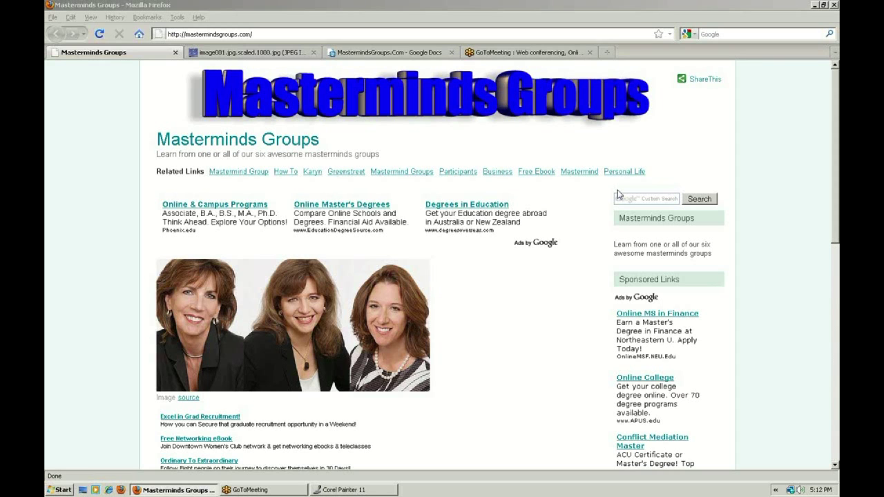
Open the MastermindsGroups.Com document and read through the group descriptions down to the embedded site mockup
{"action": "left_click", "coordinate": [389, 52]}
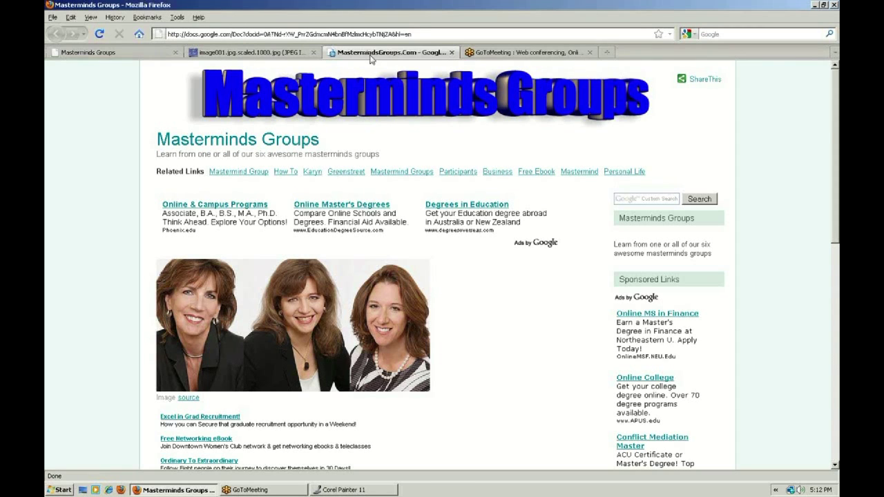
{"action": "left_click_drag", "start_coordinate": [328, 256], "coordinate": [326, 263]}
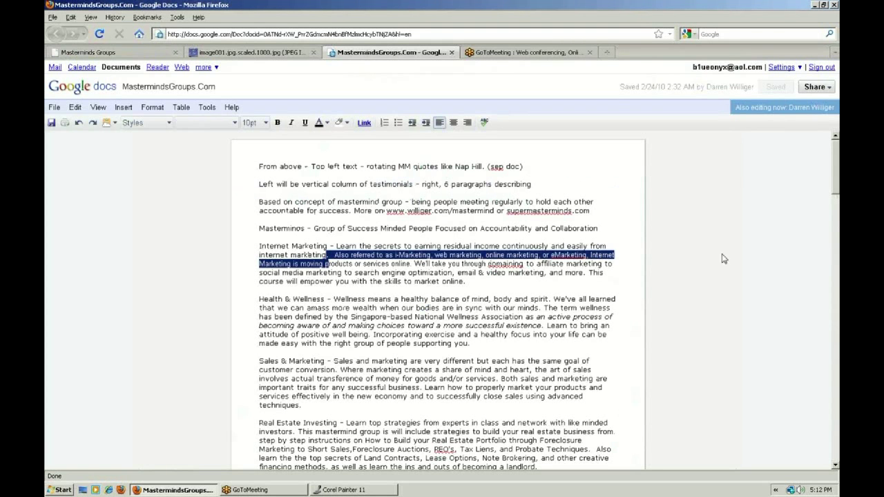
{"action": "scroll", "coordinate": [341, 180], "scroll_direction": "down", "scroll_amount": 3}
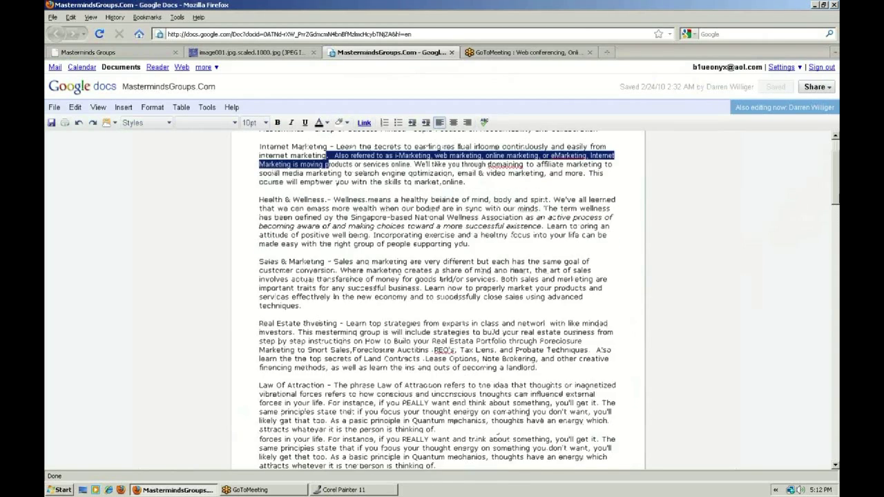
{"action": "mouse_move", "coordinate": [342, 180]}
{"action": "left_mouse_down"}
{"action": "mouse_move", "coordinate": [467, 216]}
{"action": "mouse_move", "coordinate": [338, 181]}
{"action": "left_mouse_up"}
{"action": "left_click", "coordinate": [470, 218]}
{"action": "left_click", "coordinate": [340, 181]}
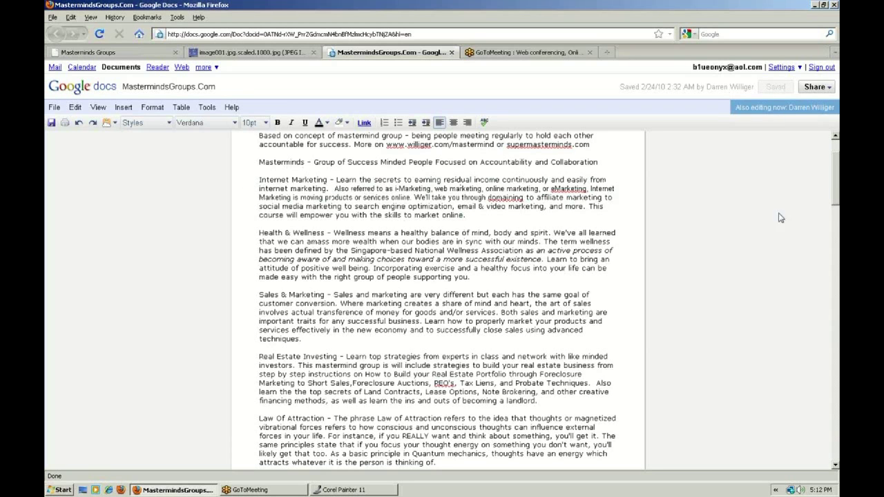
{"action": "scroll", "coordinate": [837, 179], "scroll_direction": "up", "scroll_amount": 2}
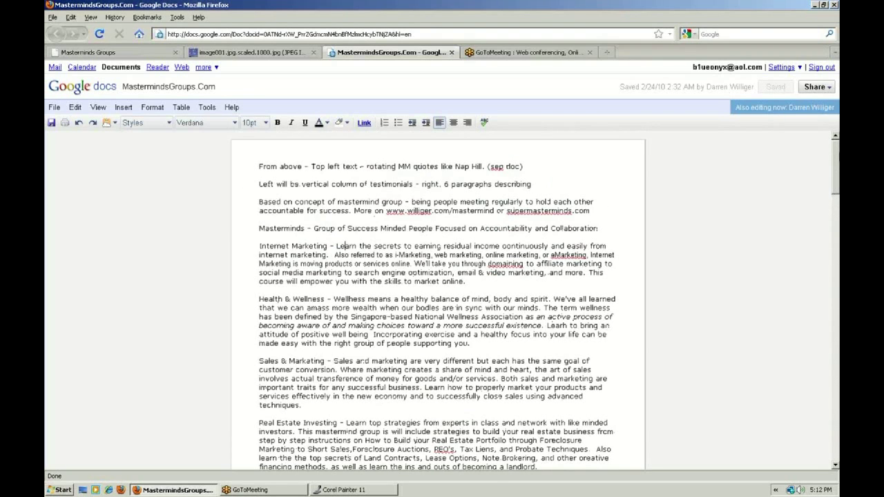
{"action": "scroll", "coordinate": [439, 299], "scroll_direction": "down", "scroll_amount": 5}
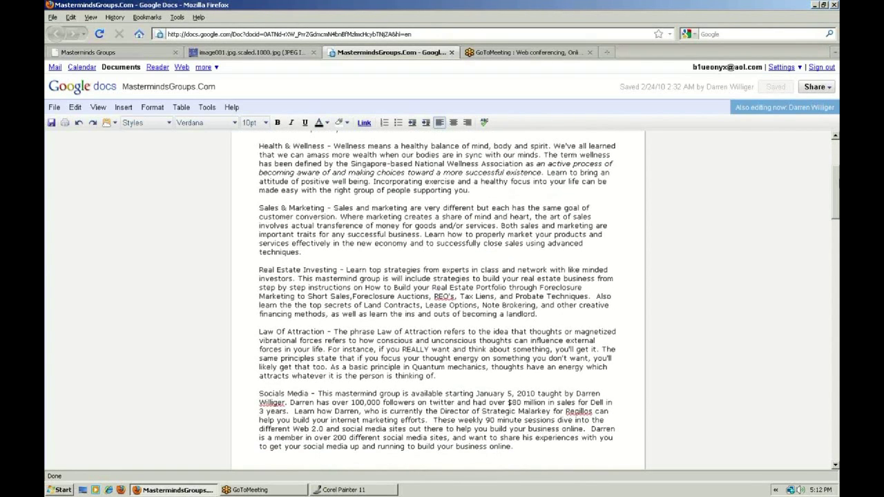
{"action": "scroll", "coordinate": [439, 299], "scroll_direction": "down", "scroll_amount": 8}
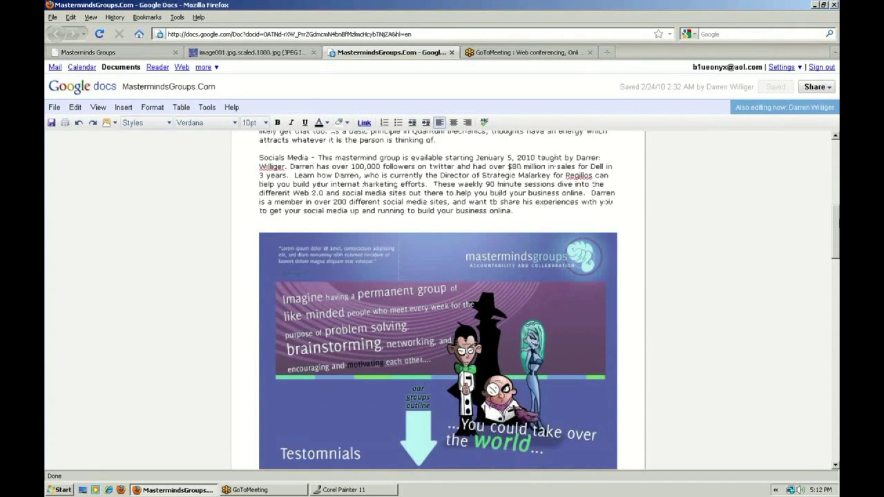
{"action": "scroll", "coordinate": [838, 226], "scroll_direction": "down", "scroll_amount": 1}
{"action": "scroll", "coordinate": [838, 227], "scroll_direction": "down", "scroll_amount": 2}
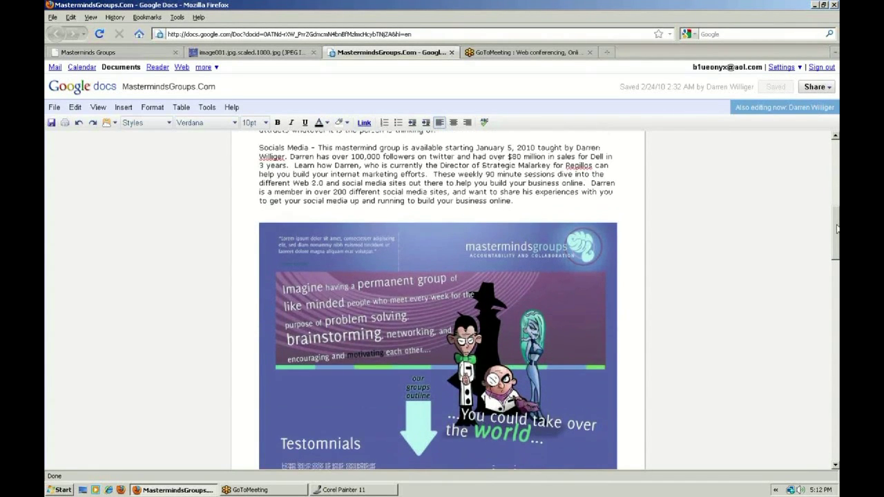
Open the mockup image and mark horizontal rows across the Testimonials and group description columns with freehand strokes
{"action": "left_click", "coordinate": [261, 55]}
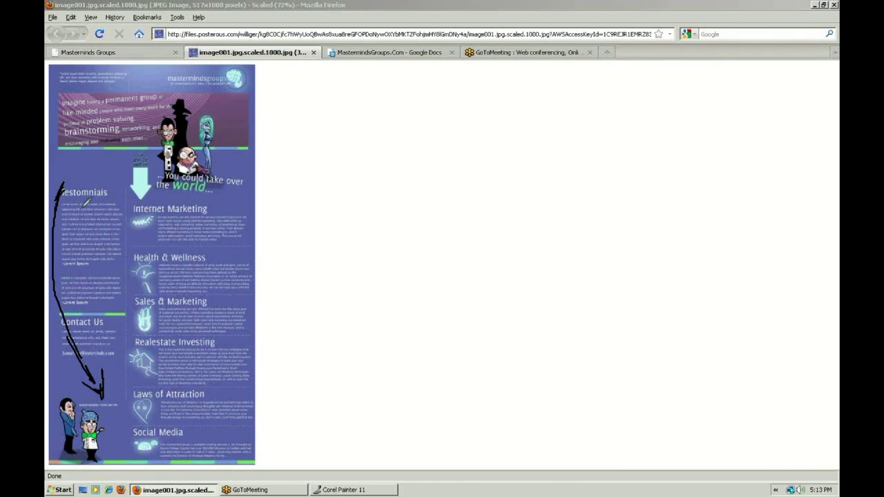
{"action": "left_click_drag", "start_coordinate": [65, 211], "coordinate": [207, 211]}
{"action": "left_click_drag", "start_coordinate": [65, 264], "coordinate": [209, 260]}
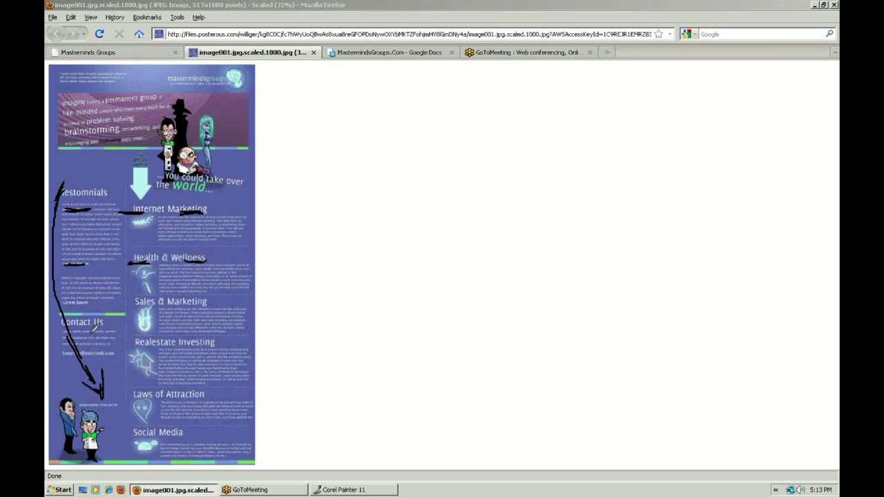
{"action": "left_click_drag", "start_coordinate": [52, 335], "coordinate": [232, 342]}
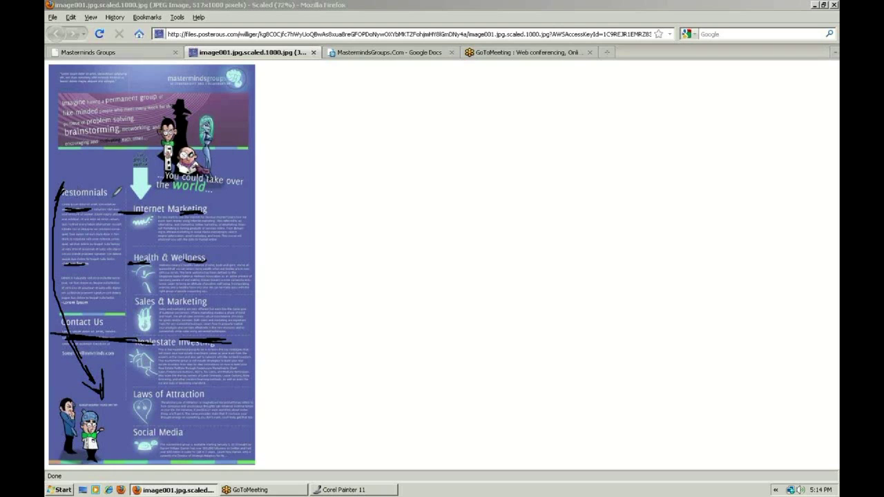
Complete the grid over the mockup with longer row lines and a vertical divider between the two columns
{"action": "mouse_move", "coordinate": [117, 197]}
{"action": "left_mouse_down"}
{"action": "mouse_move", "coordinate": [147, 221]}
{"action": "mouse_move", "coordinate": [84, 207]}
{"action": "mouse_move", "coordinate": [124, 211]}
{"action": "left_mouse_up"}
{"action": "left_click_drag", "start_coordinate": [58, 259], "coordinate": [242, 264]}
{"action": "left_click_drag", "start_coordinate": [160, 214], "coordinate": [161, 308]}
{"action": "left_click_drag", "start_coordinate": [62, 311], "coordinate": [159, 310]}
{"action": "left_click_drag", "start_coordinate": [178, 311], "coordinate": [245, 314]}
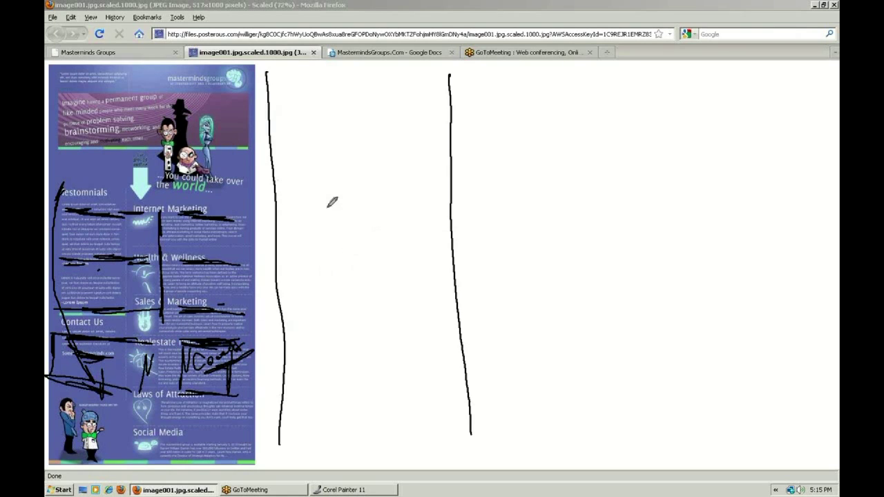
Sketch three rows of paired dashes between the two long vertical lines in the blank area beside the mockup
{"action": "left_click_drag", "start_coordinate": [308, 206], "coordinate": [342, 205]}
{"action": "left_click_drag", "start_coordinate": [411, 205], "coordinate": [381, 206]}
{"action": "left_click_drag", "start_coordinate": [315, 254], "coordinate": [358, 255]}
{"action": "left_click_drag", "start_coordinate": [419, 258], "coordinate": [394, 258]}
{"action": "left_click_drag", "start_coordinate": [322, 312], "coordinate": [358, 311]}
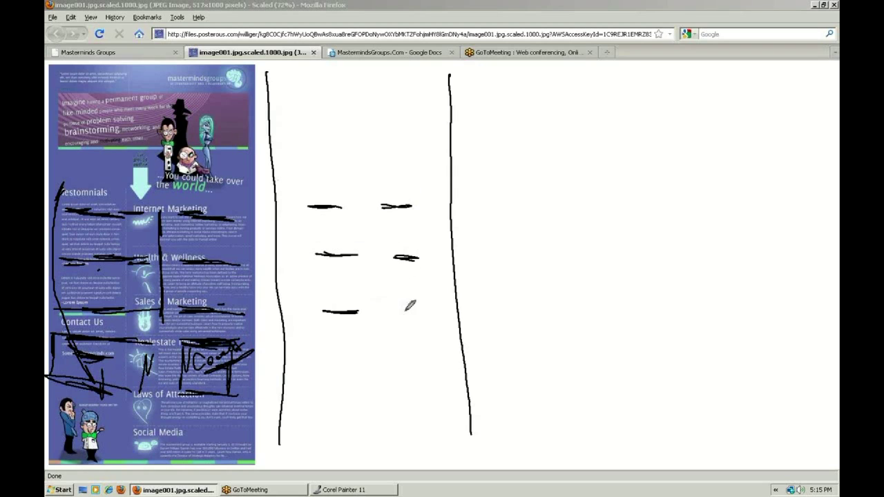
{"action": "mouse_move", "coordinate": [417, 309]}
{"action": "left_mouse_down"}
{"action": "mouse_move", "coordinate": [392, 309]}
{"action": "mouse_move", "coordinate": [414, 308]}
{"action": "left_mouse_up"}
{"action": "left_click_drag", "start_coordinate": [153, 346], "coordinate": [149, 366]}
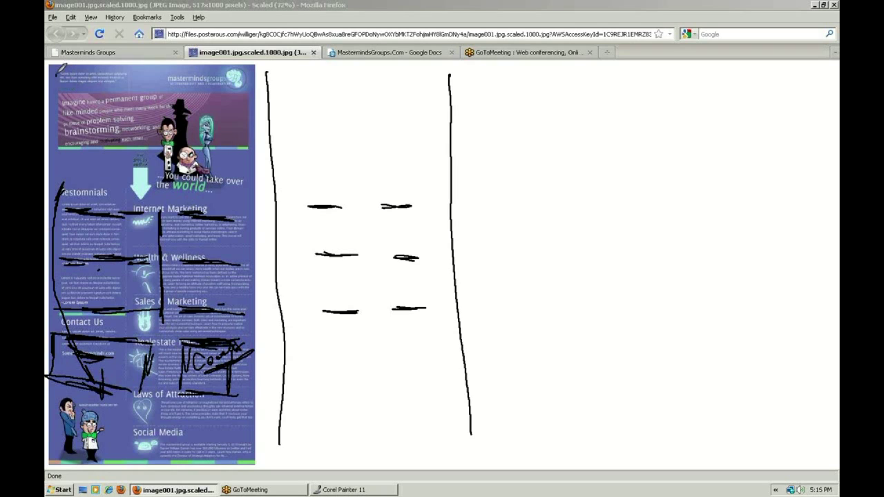
Outline the quote text in the mockup's header and highlight it in yellow
{"action": "left_click_drag", "start_coordinate": [64, 69], "coordinate": [55, 87]}
{"action": "mouse_move", "coordinate": [126, 75]}
{"action": "left_mouse_down"}
{"action": "mouse_move", "coordinate": [125, 90]}
{"action": "mouse_move", "coordinate": [133, 66]}
{"action": "left_mouse_up"}
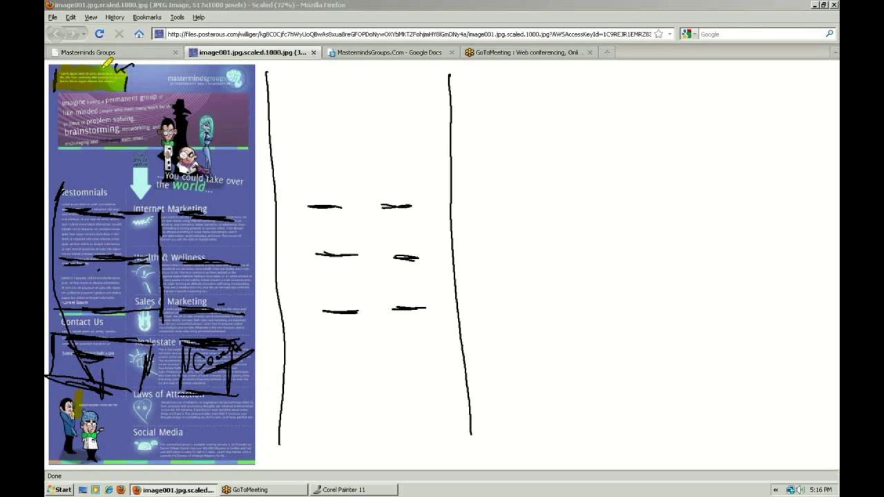
{"action": "left_click_drag", "start_coordinate": [111, 63], "coordinate": [83, 87]}
Enlarge the mockup to full size, examine it down to the Social Media section, and fit it back to the window
{"action": "left_click", "coordinate": [194, 211]}
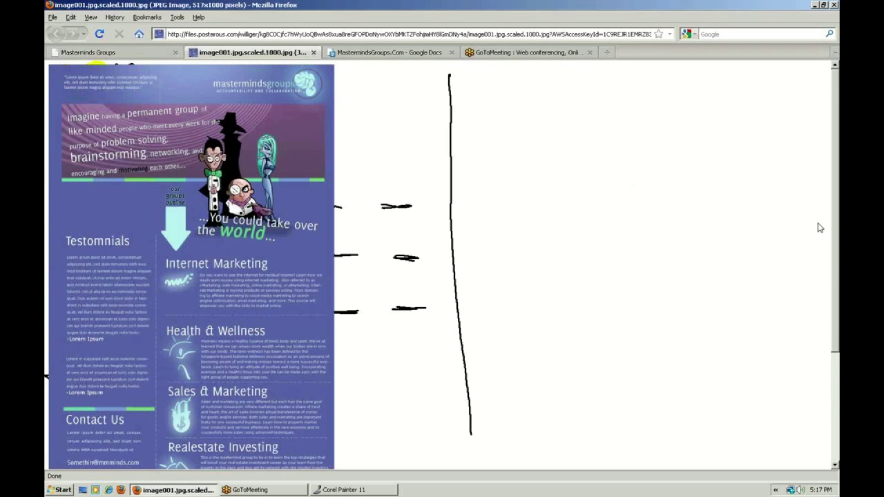
{"action": "scroll", "coordinate": [823, 384], "scroll_direction": "down", "scroll_amount": 4}
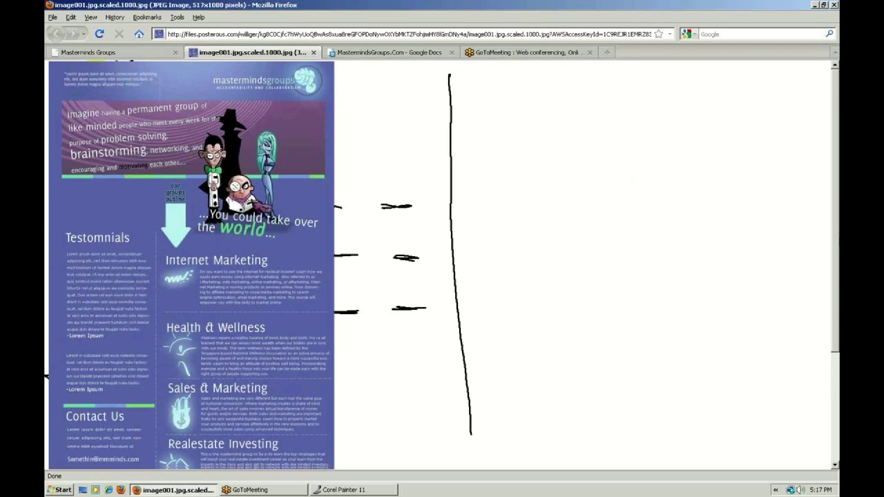
{"action": "scroll", "coordinate": [823, 384], "scroll_direction": "down", "scroll_amount": 1}
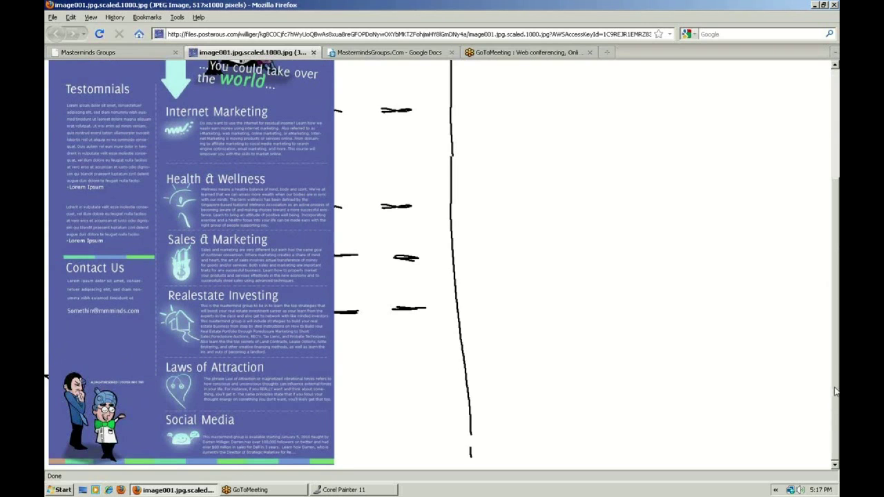
{"action": "scroll", "coordinate": [834, 231], "scroll_direction": "up", "scroll_amount": 5}
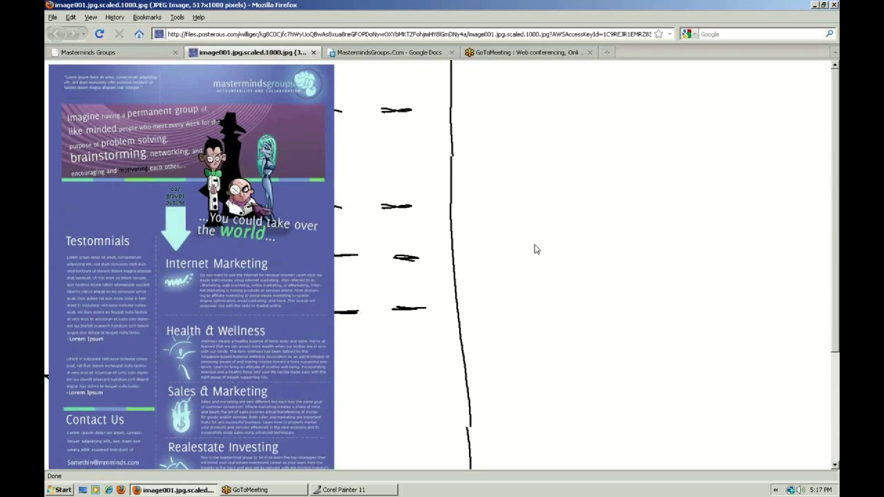
{"action": "left_click", "coordinate": [317, 239]}
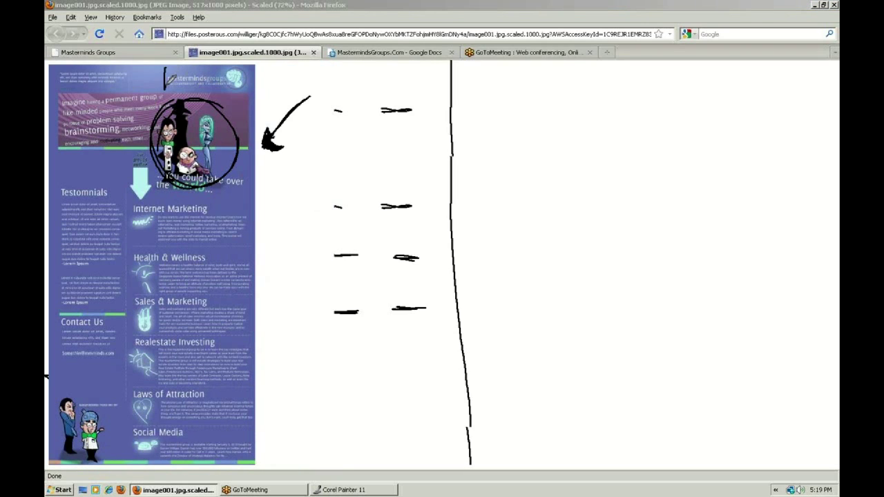
Draw a freehand box around the mastermindsgroups logo in the mockup's header
{"action": "mouse_move", "coordinate": [166, 69]}
{"action": "left_mouse_down"}
{"action": "mouse_move", "coordinate": [190, 69]}
{"action": "mouse_move", "coordinate": [187, 89]}
{"action": "left_mouse_up"}
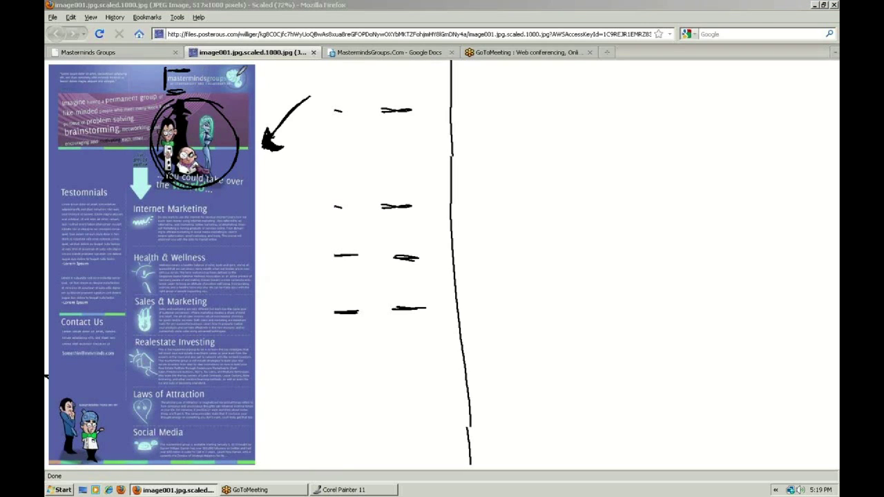
{"action": "mouse_move", "coordinate": [232, 68]}
{"action": "left_mouse_down"}
{"action": "mouse_move", "coordinate": [246, 70]}
{"action": "mouse_move", "coordinate": [249, 90]}
{"action": "mouse_move", "coordinate": [238, 90]}
{"action": "mouse_move", "coordinate": [249, 66]}
{"action": "mouse_move", "coordinate": [241, 83]}
{"action": "left_mouse_up"}
{"action": "mouse_move", "coordinate": [235, 64]}
{"action": "left_mouse_down"}
{"action": "mouse_move", "coordinate": [190, 89]}
{"action": "mouse_move", "coordinate": [242, 92]}
{"action": "mouse_move", "coordinate": [235, 93]}
{"action": "left_mouse_up"}
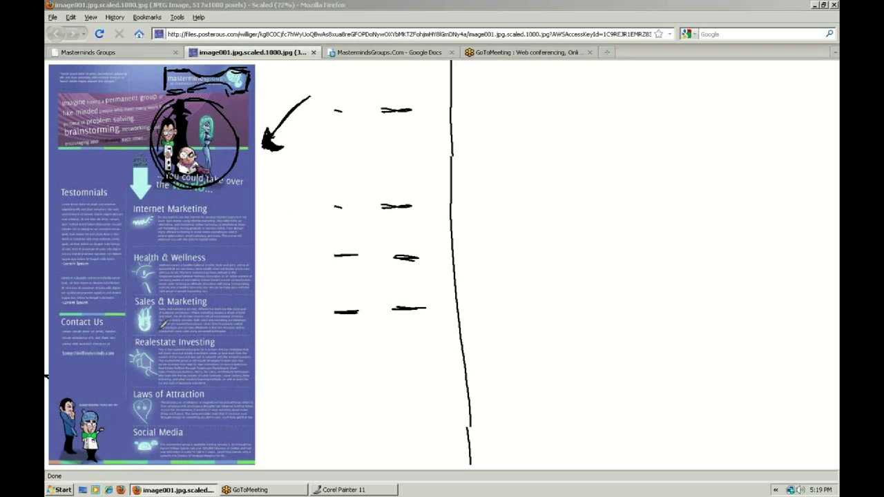
Circle the two cartoon characters below Contact Us and draw an arrow beside the Health & Wellness section
{"action": "mouse_move", "coordinate": [74, 381]}
{"action": "left_mouse_down"}
{"action": "mouse_move", "coordinate": [83, 448]}
{"action": "mouse_move", "coordinate": [76, 387]}
{"action": "left_mouse_up"}
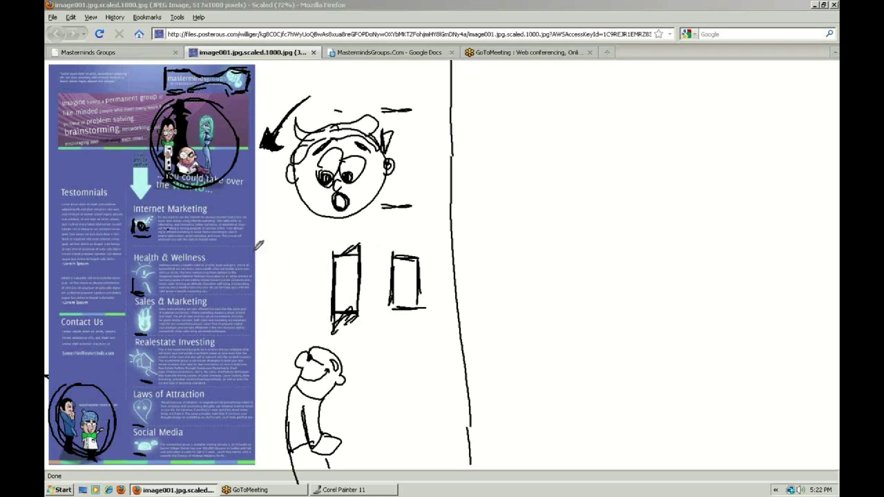
{"action": "mouse_move", "coordinate": [259, 245]}
{"action": "left_mouse_down"}
{"action": "mouse_move", "coordinate": [268, 257]}
{"action": "mouse_move", "coordinate": [268, 243]}
{"action": "left_mouse_up"}
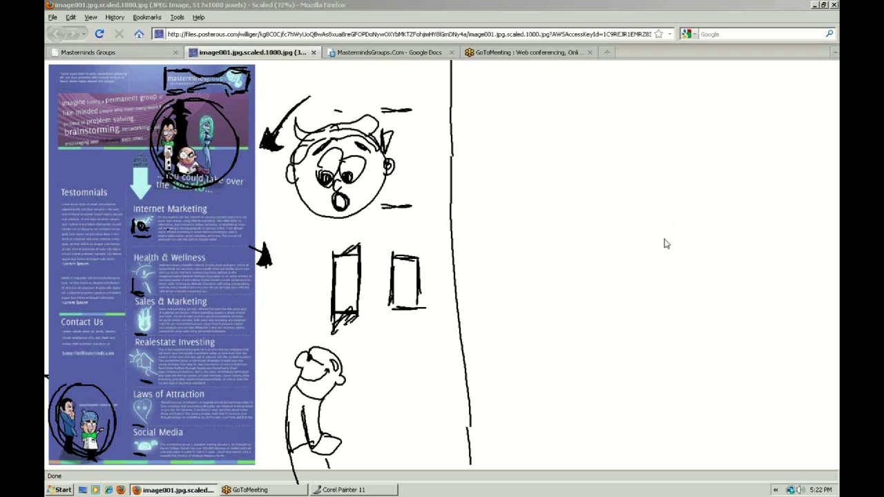
{"action": "key", "text": "e"}
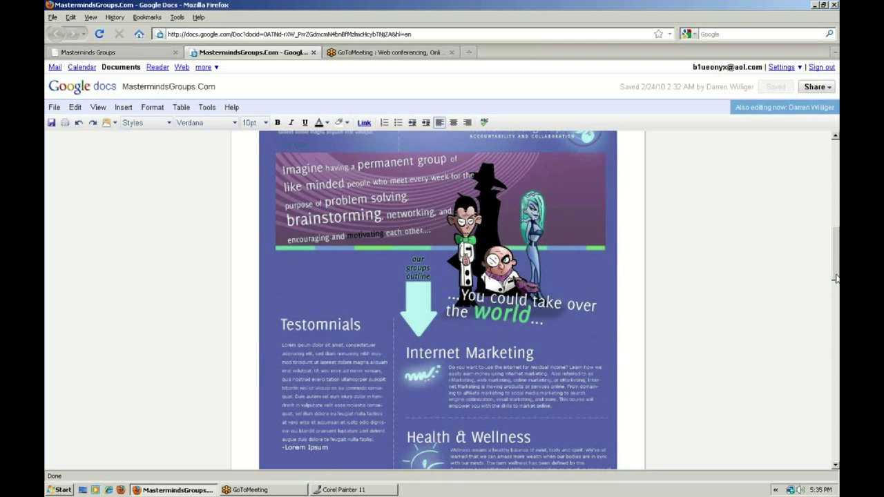
Review the mockup embedded in the MastermindsGroups.Com document, from Internet Marketing down to Social Media
{"action": "scroll", "coordinate": [836, 278], "scroll_direction": "down", "scroll_amount": 6}
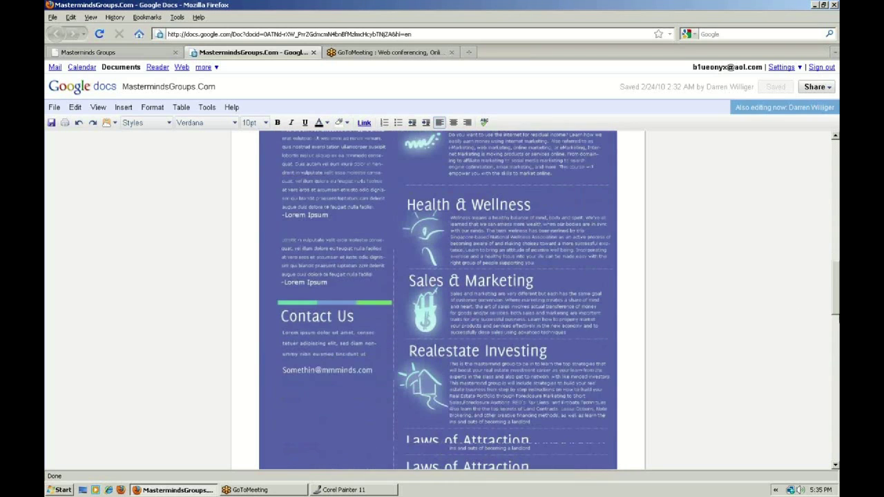
{"action": "scroll", "coordinate": [438, 300], "scroll_direction": "down", "scroll_amount": 3}
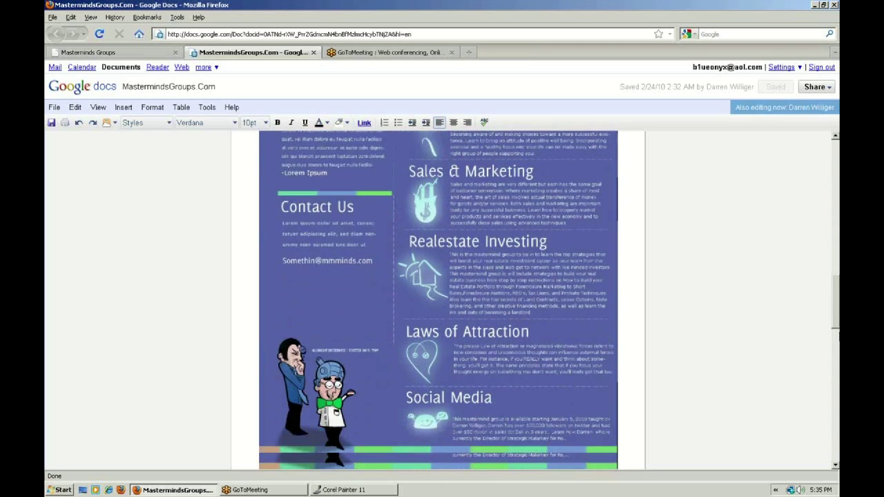
{"action": "scroll", "coordinate": [438, 300], "scroll_direction": "up", "scroll_amount": 1}
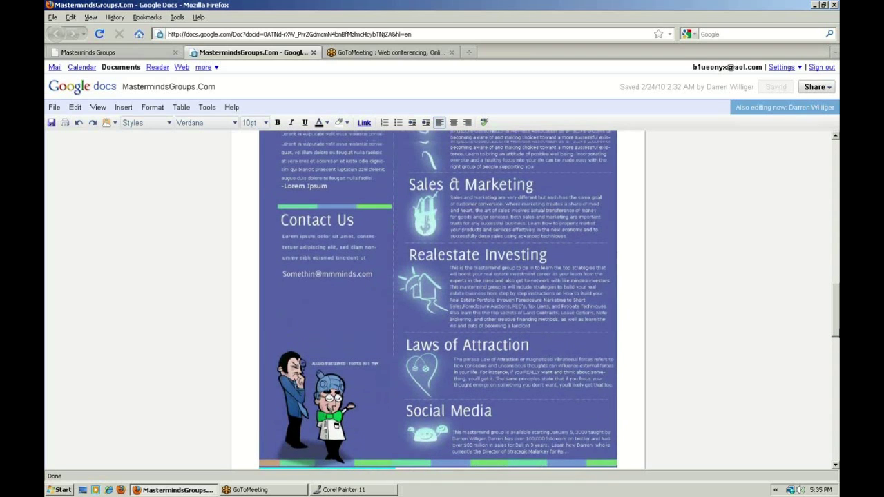